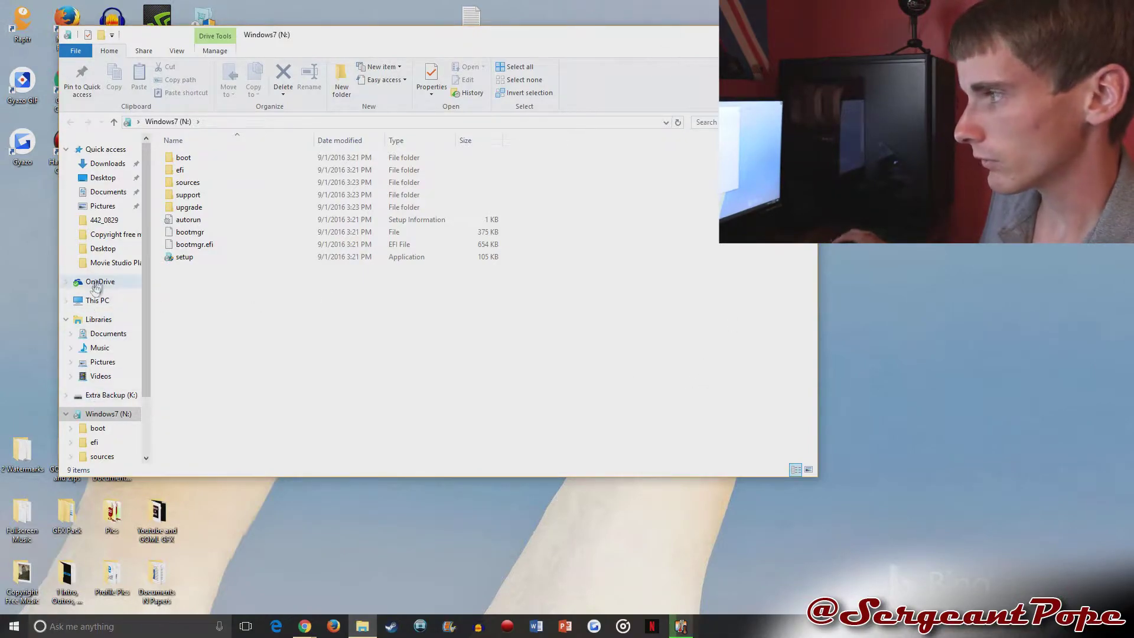
Open This PC and eject the Windows7 (N:) drive
{"action": "left_click", "coordinate": [94, 300]}
{"action": "left_click", "coordinate": [199, 287]}
{"action": "right_click", "coordinate": [199, 287]}
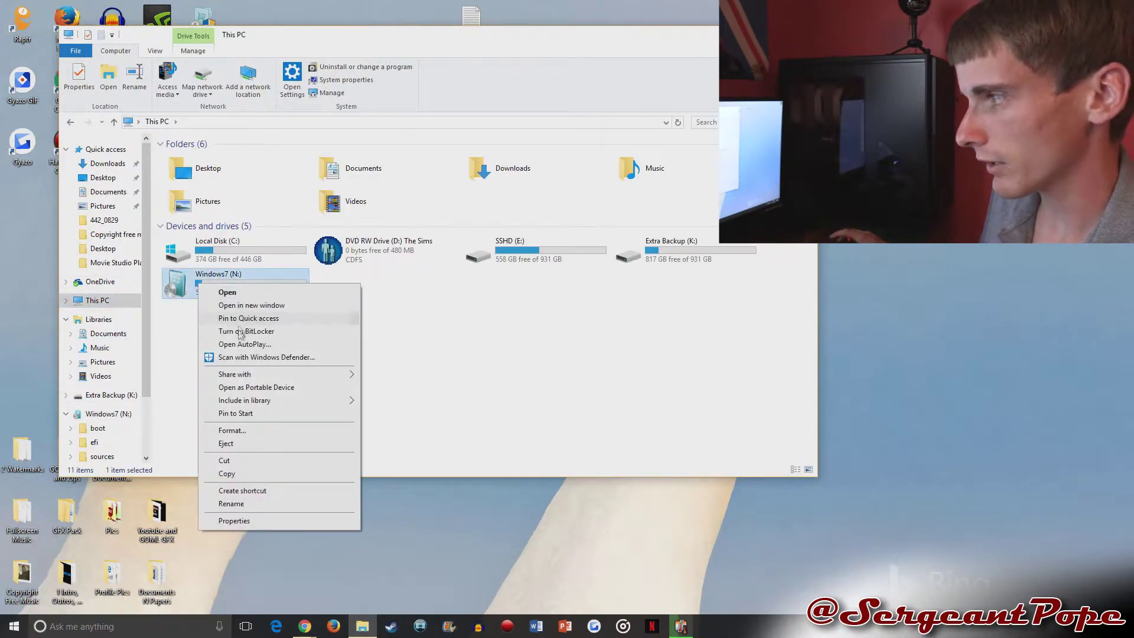
{"action": "left_click", "coordinate": [238, 444]}
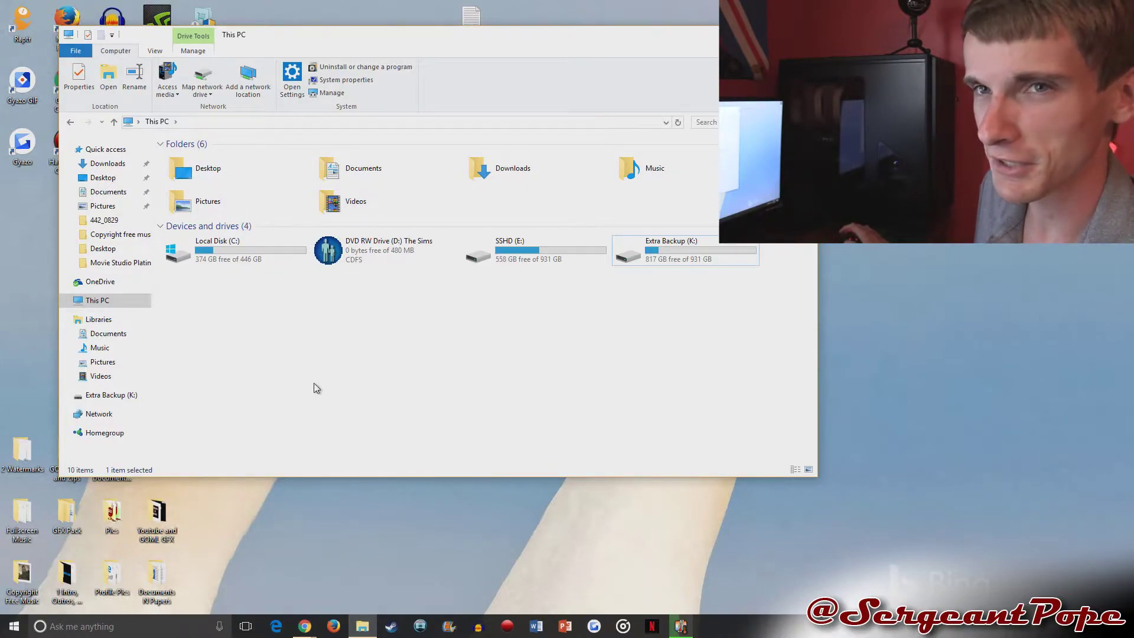
Quick format the Windows7 (N:) drive as NTFS with the volume label Windows7, and close the file window
{"action": "right_click", "coordinate": [254, 282]}
{"action": "left_click", "coordinate": [275, 430]}
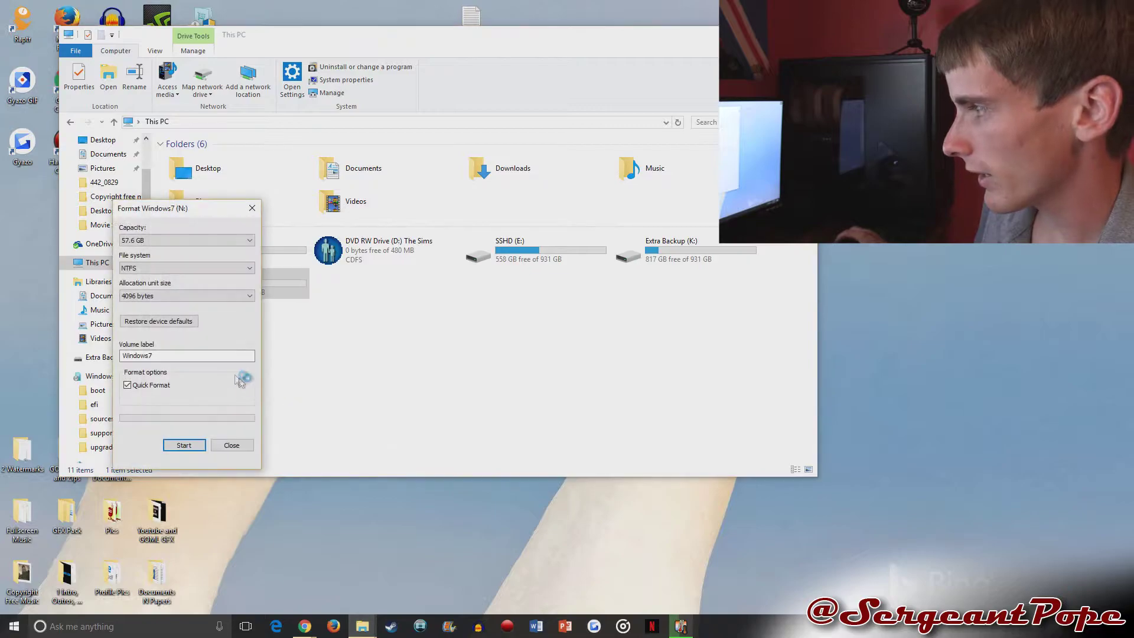
{"action": "left_click", "coordinate": [183, 445]}
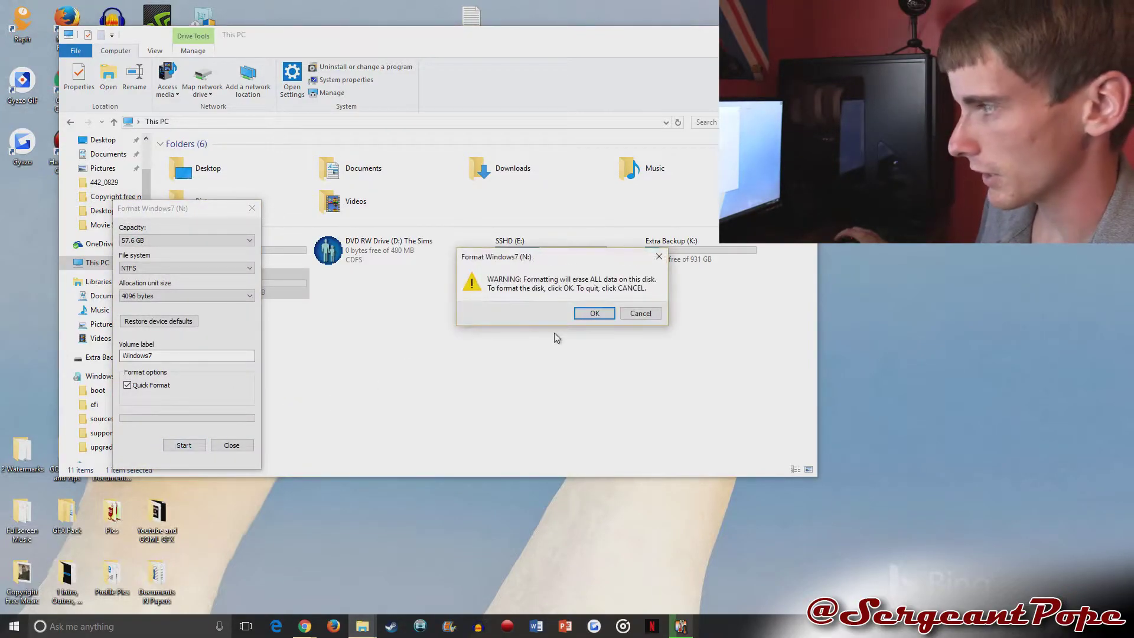
{"action": "left_click", "coordinate": [588, 318]}
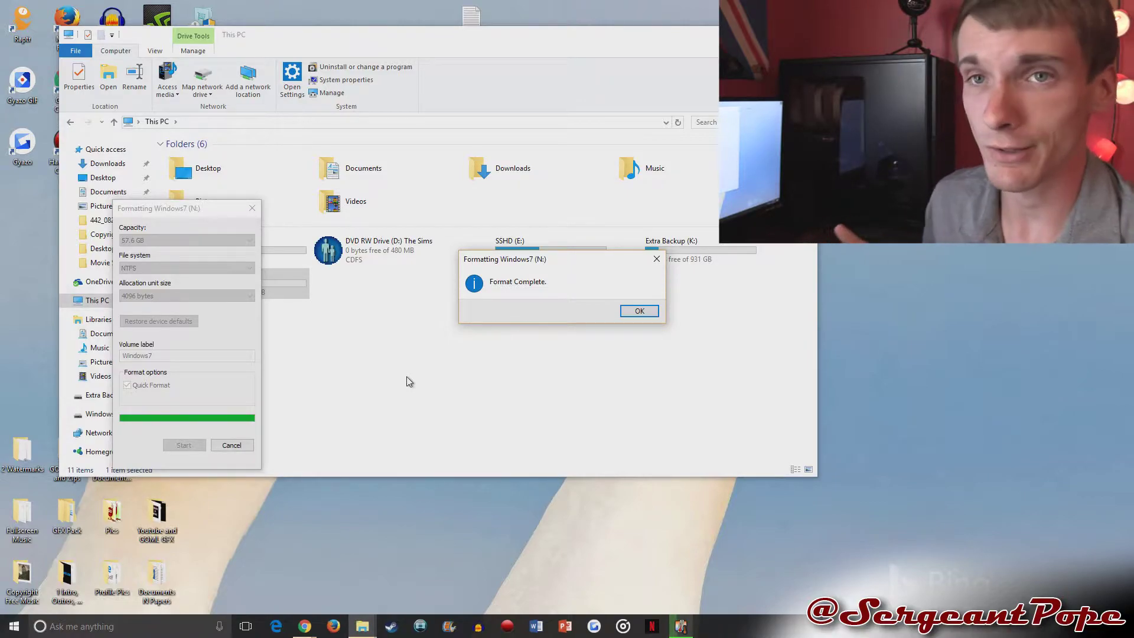
{"action": "key", "text": "Return"}
{"action": "key", "text": "Return"}
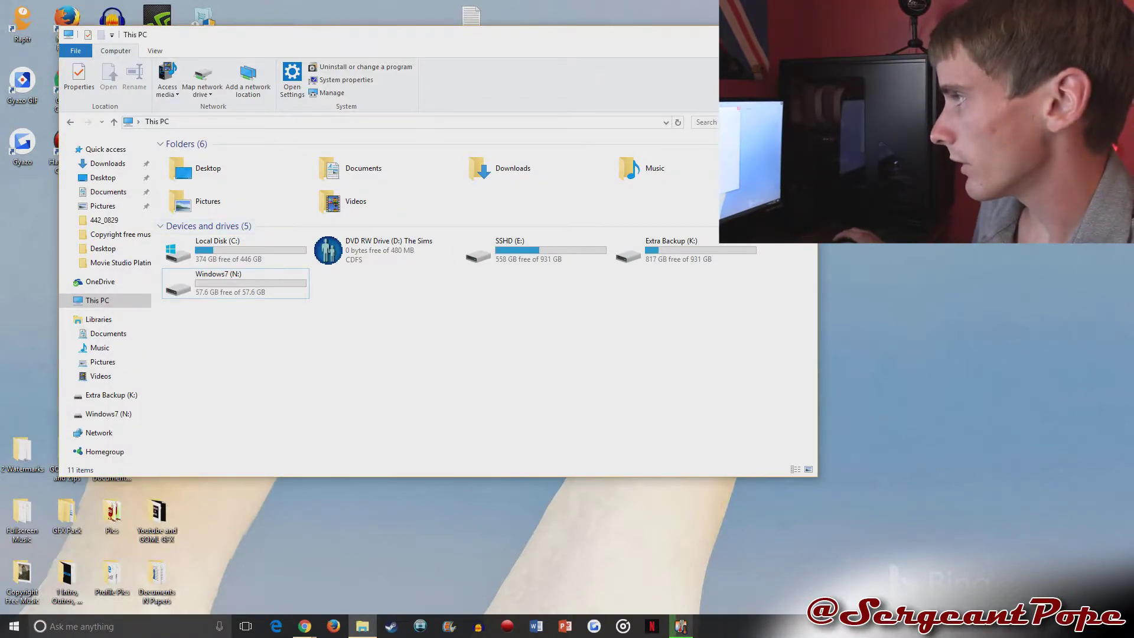
{"action": "left_click", "coordinate": [749, 34]}
Switch to the browser and examine the Download Windows 10 page's address and its media creation tool section
{"action": "left_click", "coordinate": [372, 576]}
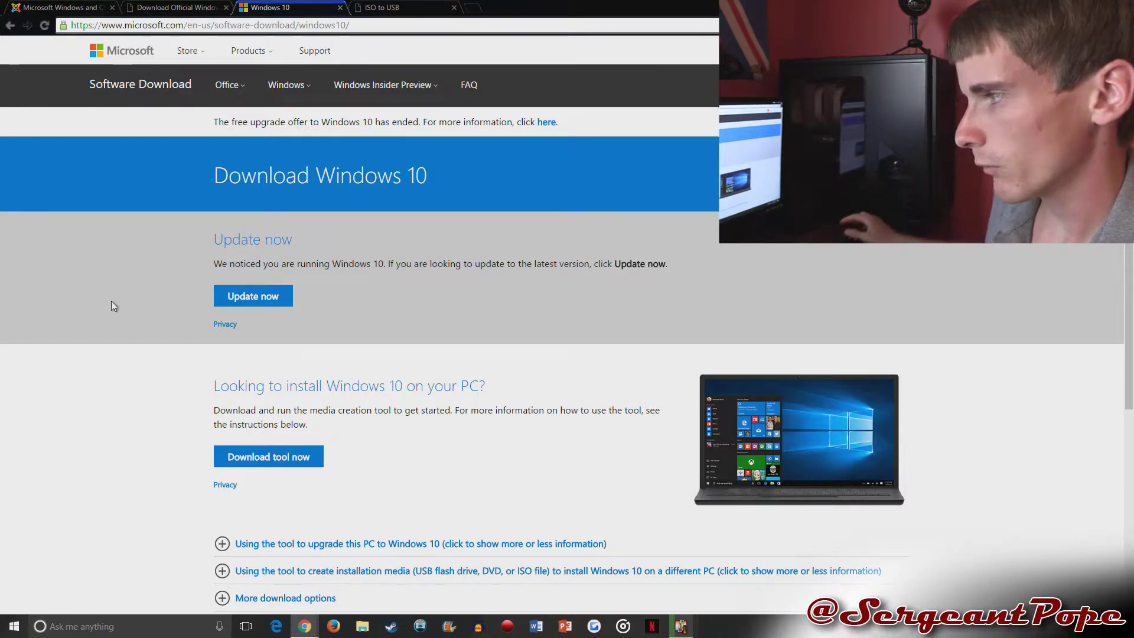
{"action": "scroll", "coordinate": [137, 295], "scroll_direction": "down", "scroll_amount": 2}
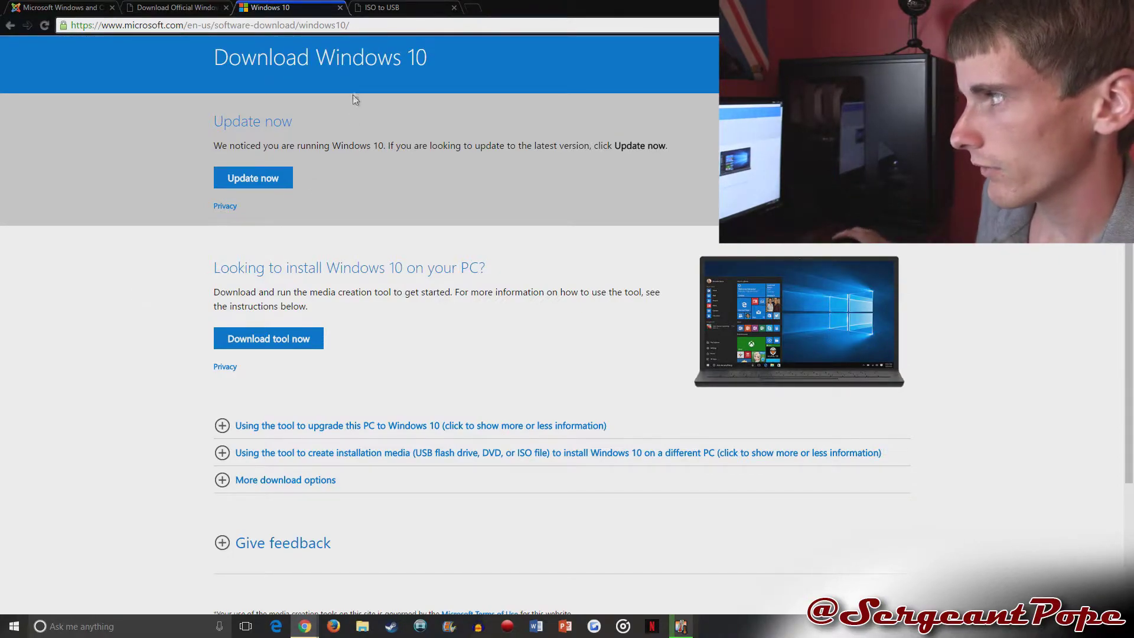
{"action": "left_click_drag", "start_coordinate": [371, 30], "coordinate": [79, 45]}
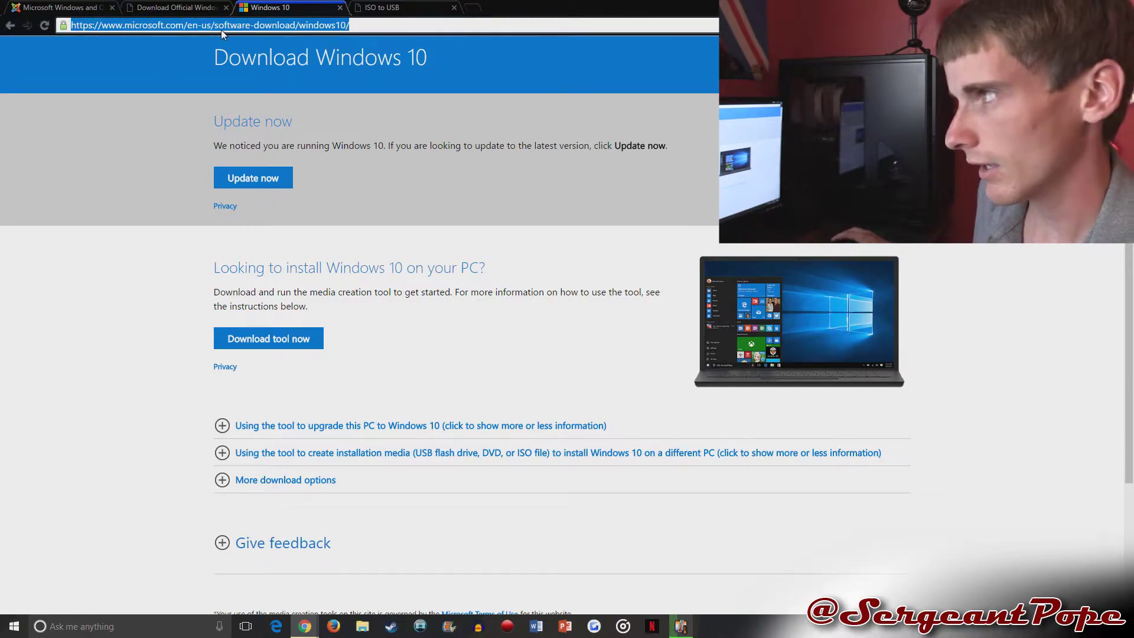
{"action": "left_click", "coordinate": [133, 167]}
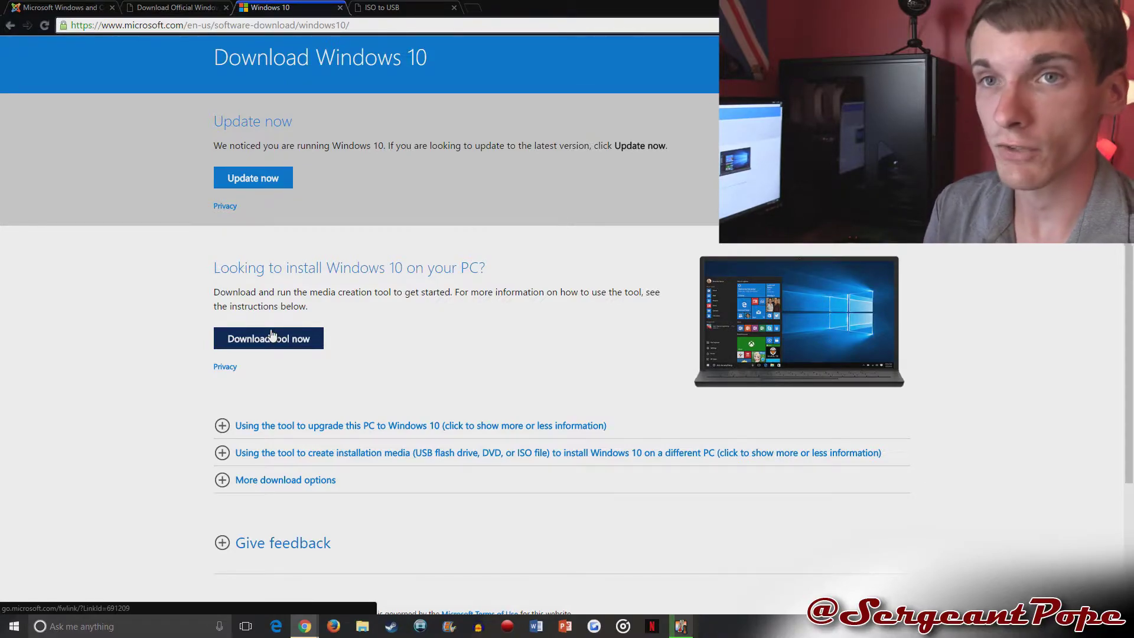
Run MediaCreationTool from the desktop and accept its license terms
{"action": "key", "text": "super+d"}
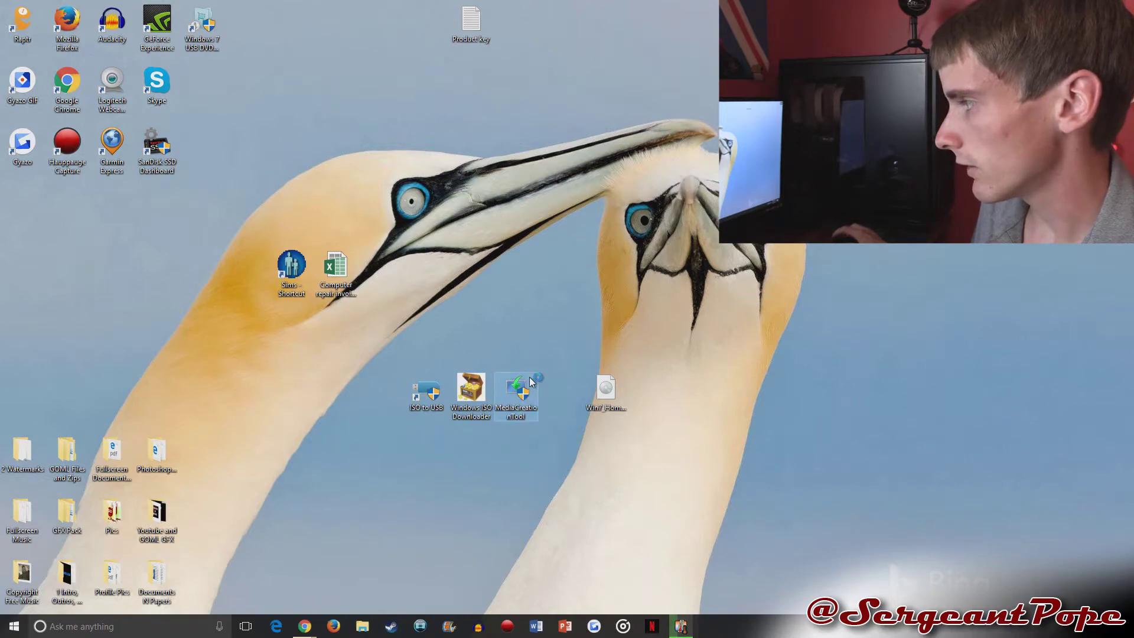
{"action": "double_click", "coordinate": [529, 382]}
{"action": "left_click", "coordinate": [512, 399]}
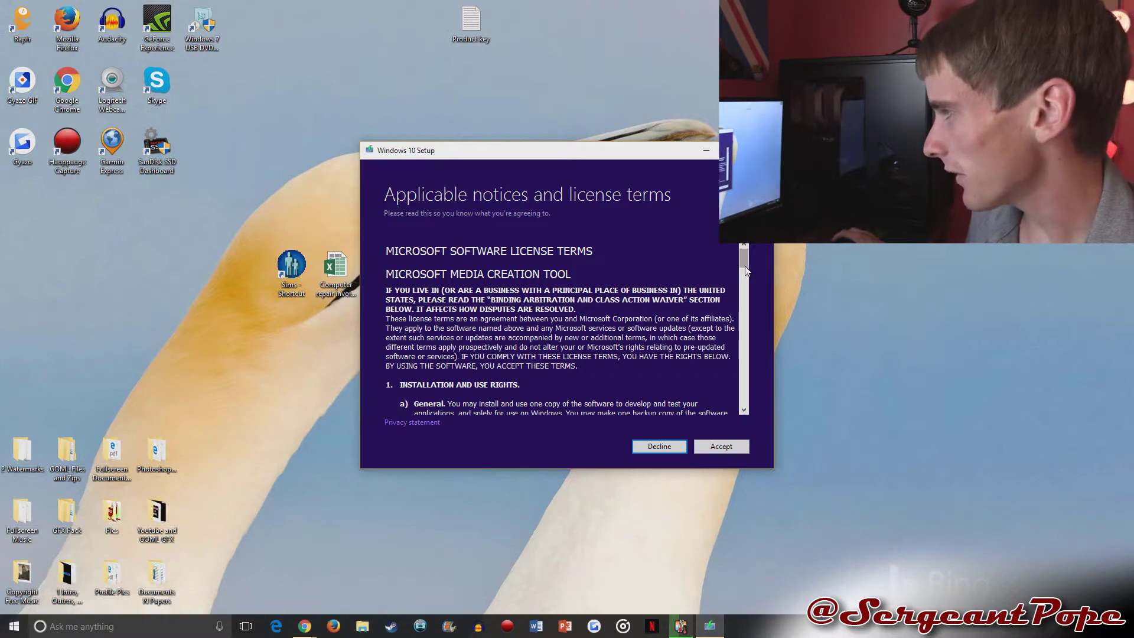
{"action": "left_click_drag", "start_coordinate": [746, 270], "coordinate": [745, 325]}
{"action": "left_click", "coordinate": [730, 445]}
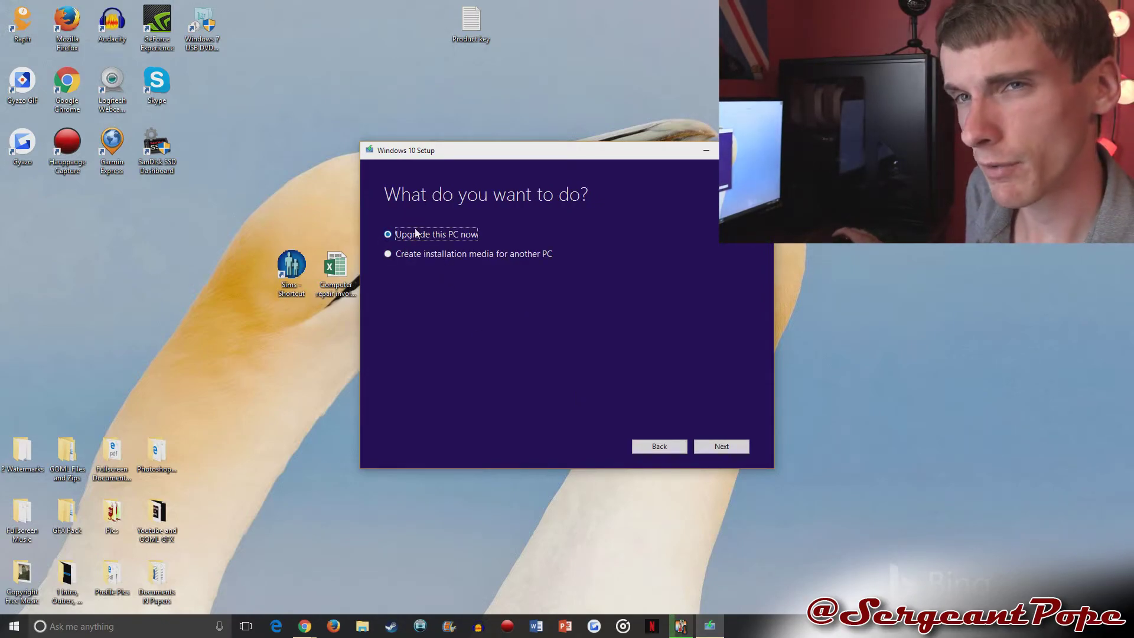
Choose to create installation media for another PC, turning off the recommended options and selecting the Windows 10 edition with 64-bit (x64) architecture
{"action": "left_click", "coordinate": [425, 254]}
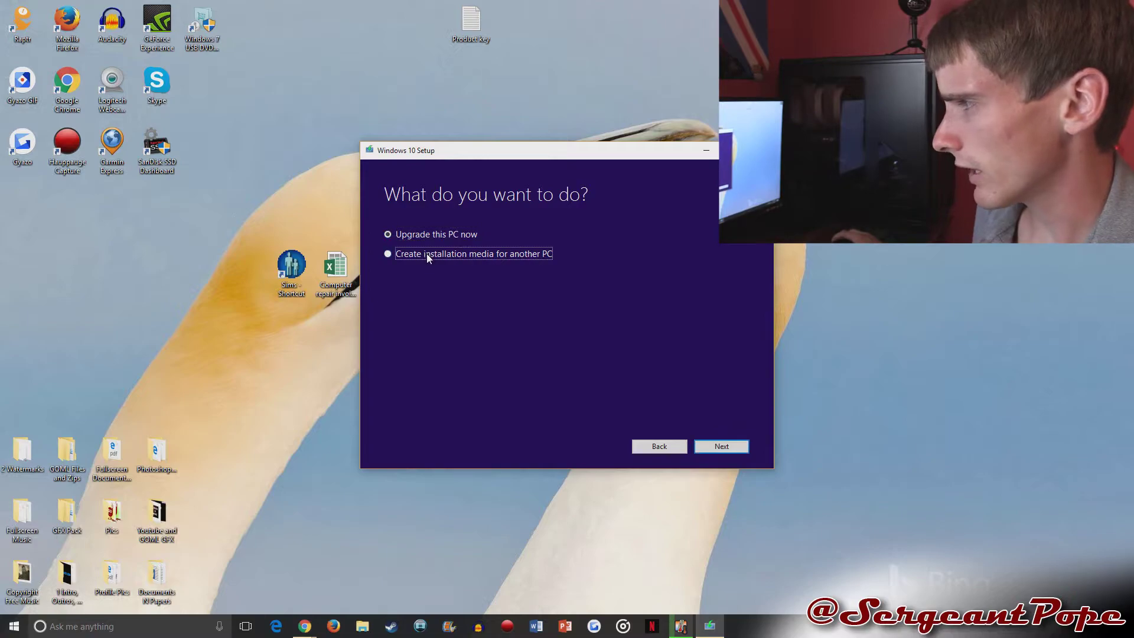
{"action": "left_click", "coordinate": [712, 444]}
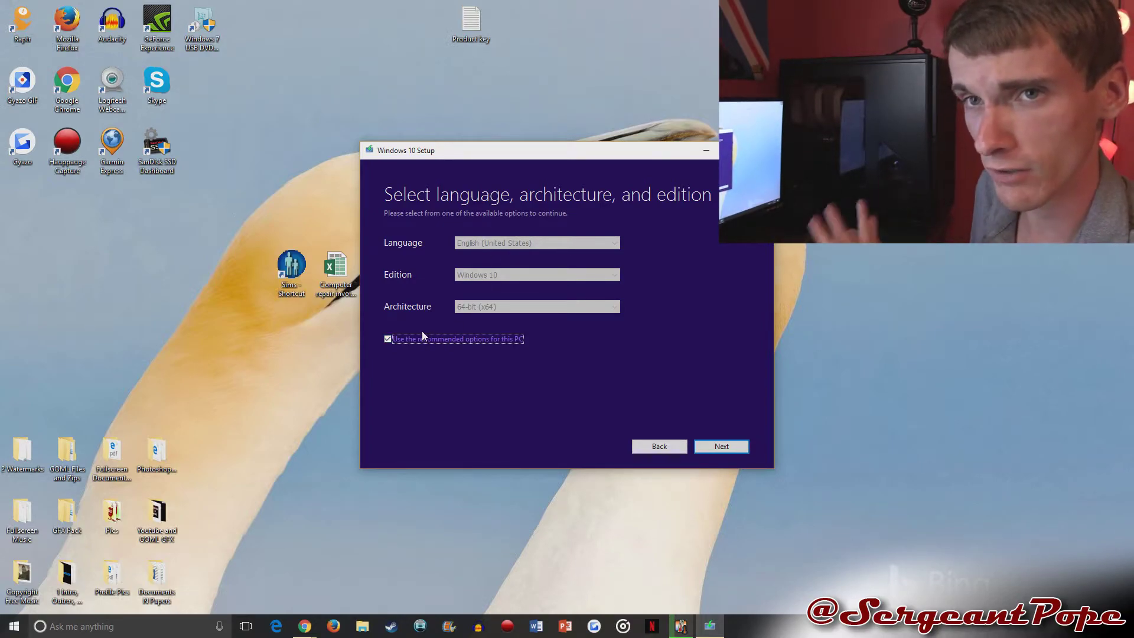
{"action": "left_click", "coordinate": [407, 337]}
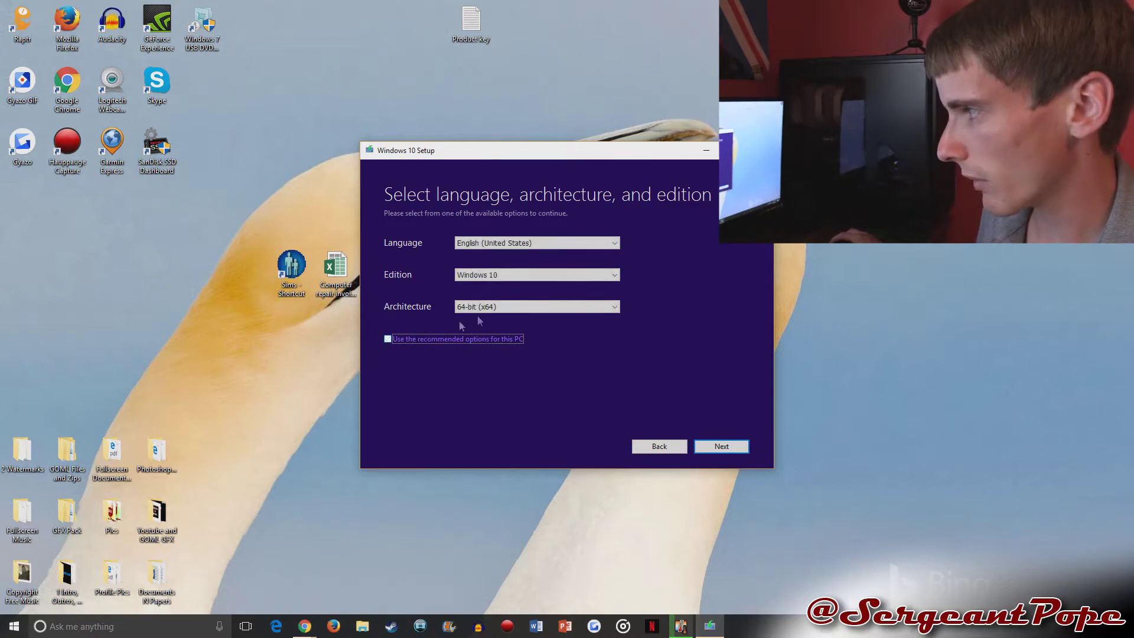
{"action": "left_click", "coordinate": [532, 276]}
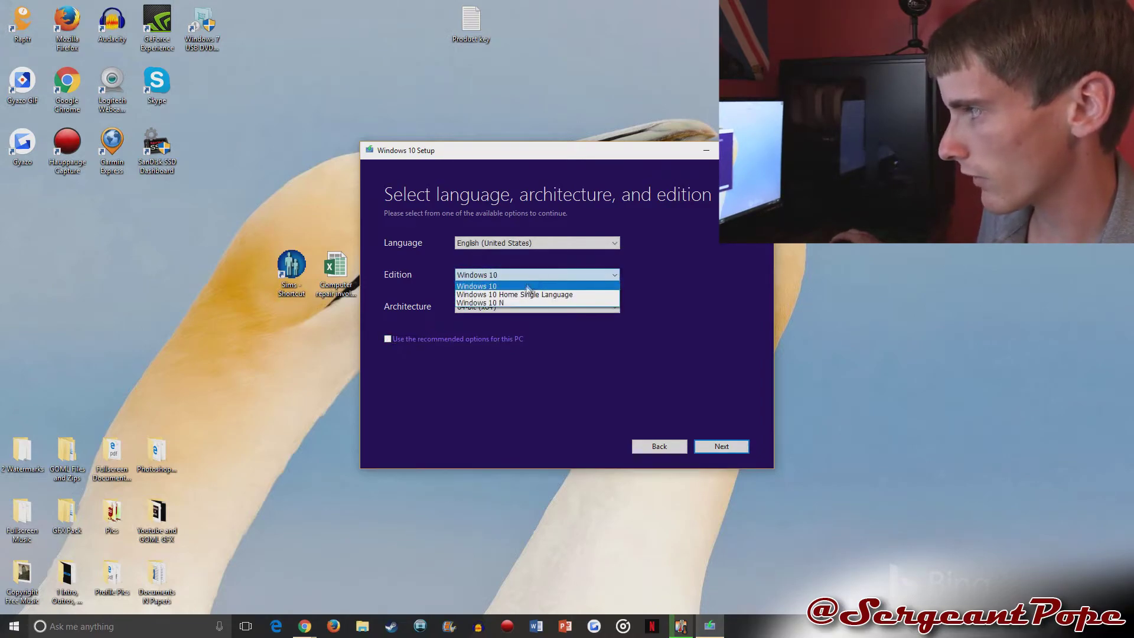
{"action": "left_click", "coordinate": [493, 287]}
{"action": "left_click", "coordinate": [486, 306]}
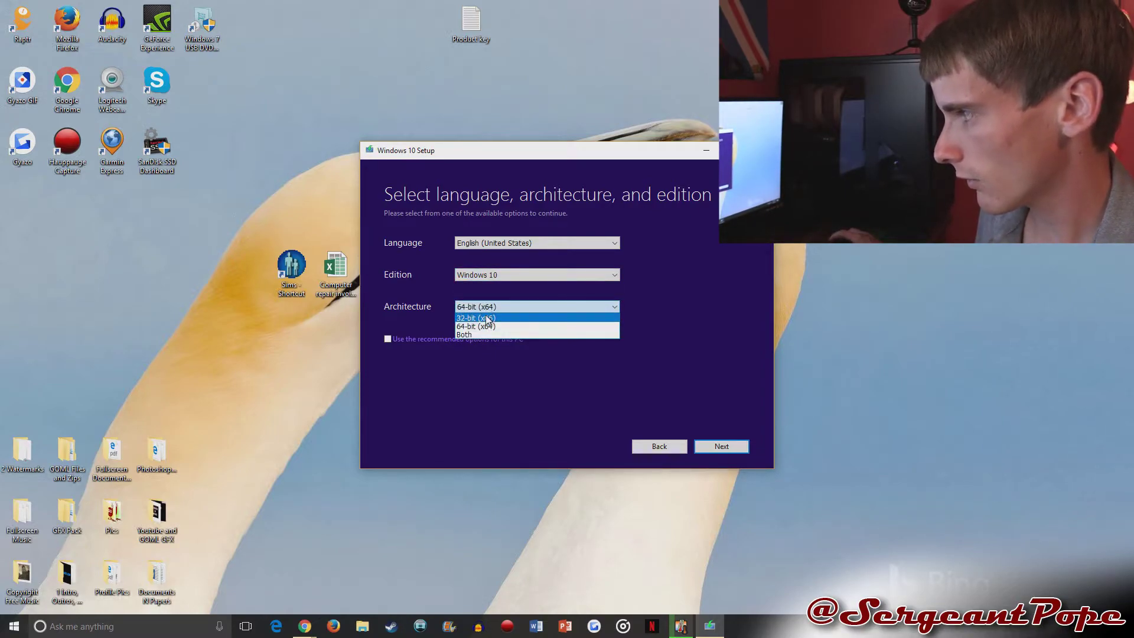
{"action": "left_click", "coordinate": [483, 326]}
{"action": "left_click", "coordinate": [520, 243]}
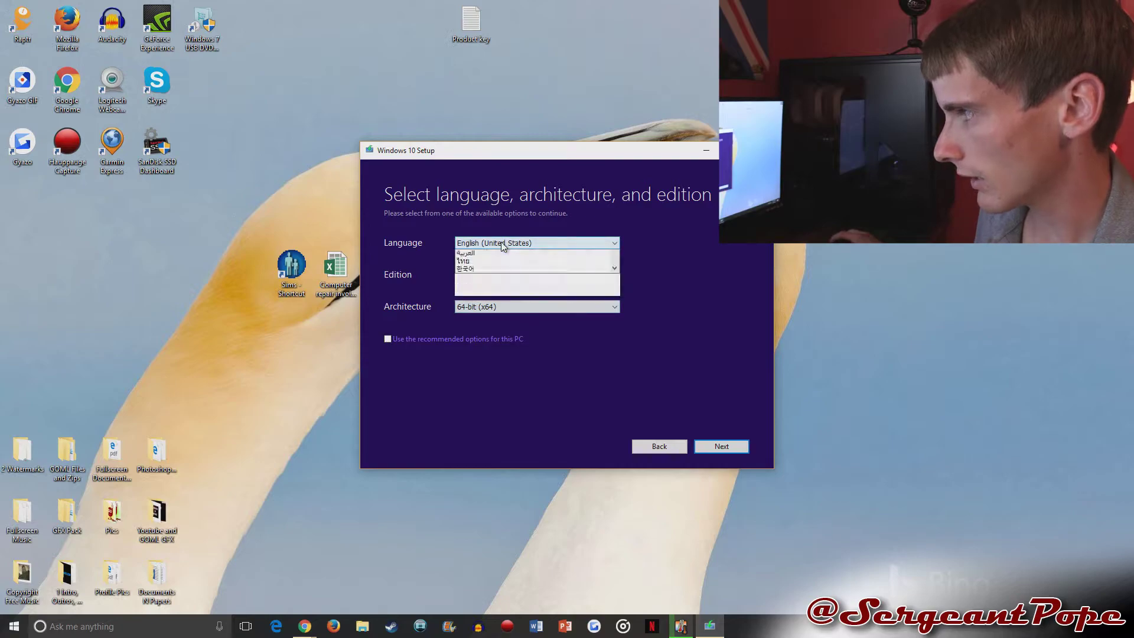
{"action": "left_click", "coordinate": [696, 246]}
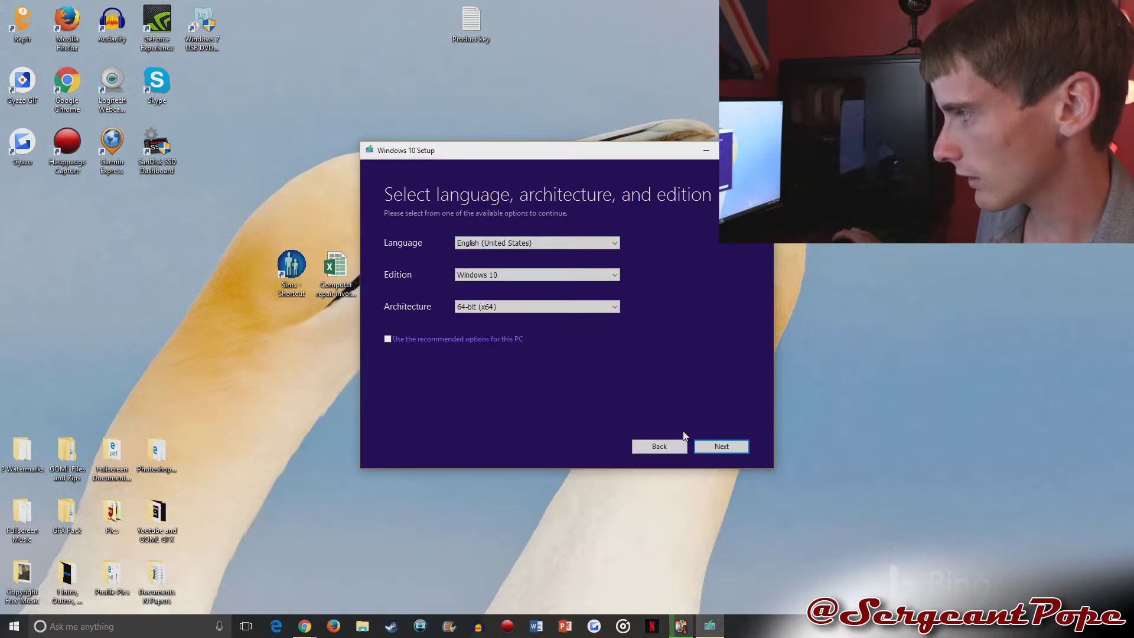
{"action": "left_click", "coordinate": [738, 447]}
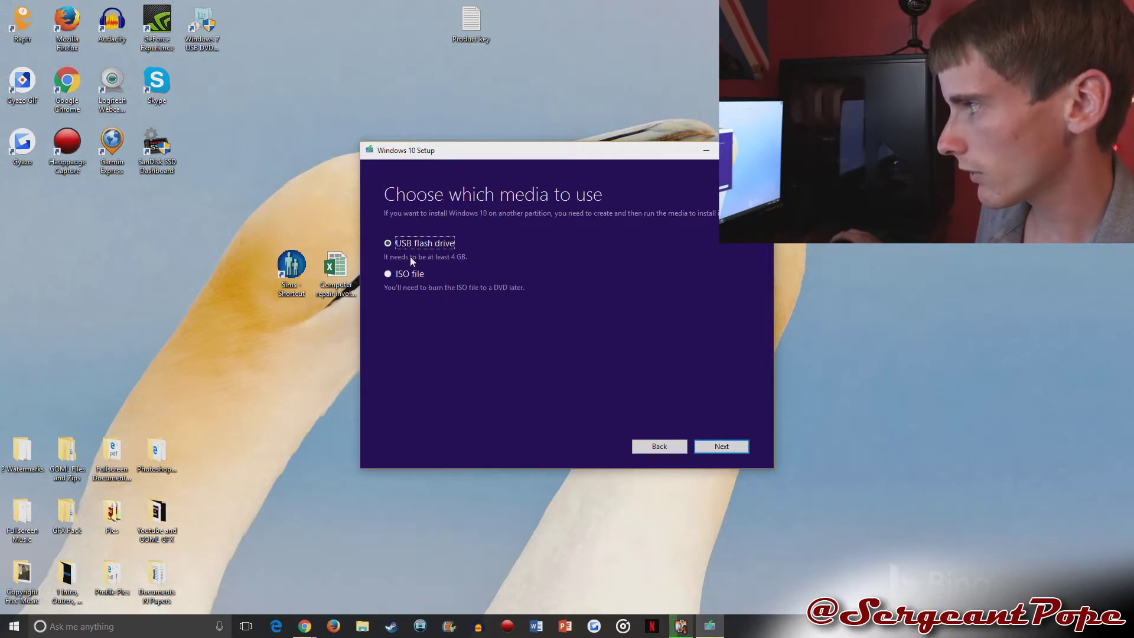
Choose USB flash drive as the installation media and select N: (Windows7) as the target drive
{"action": "left_click", "coordinate": [418, 273]}
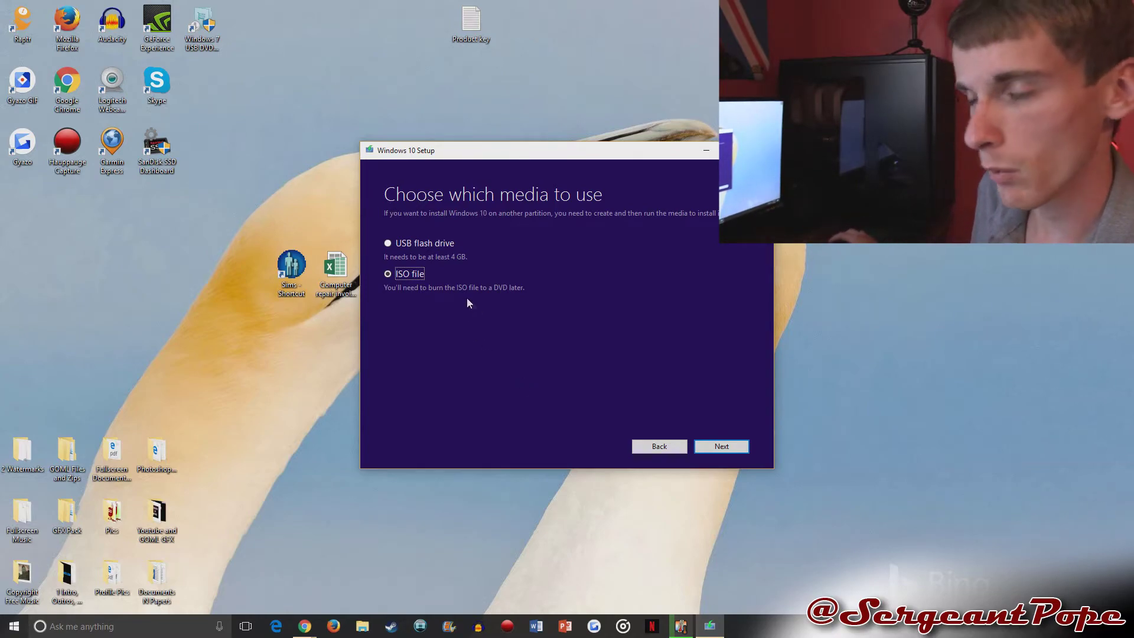
{"action": "left_click", "coordinate": [703, 446]}
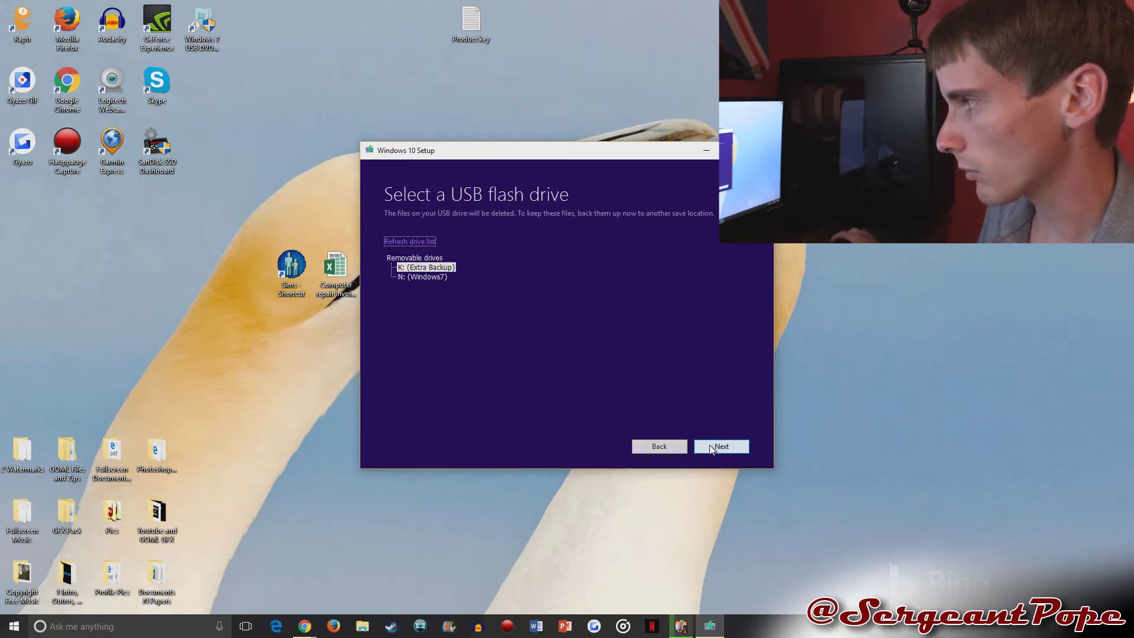
{"action": "left_click", "coordinate": [440, 269]}
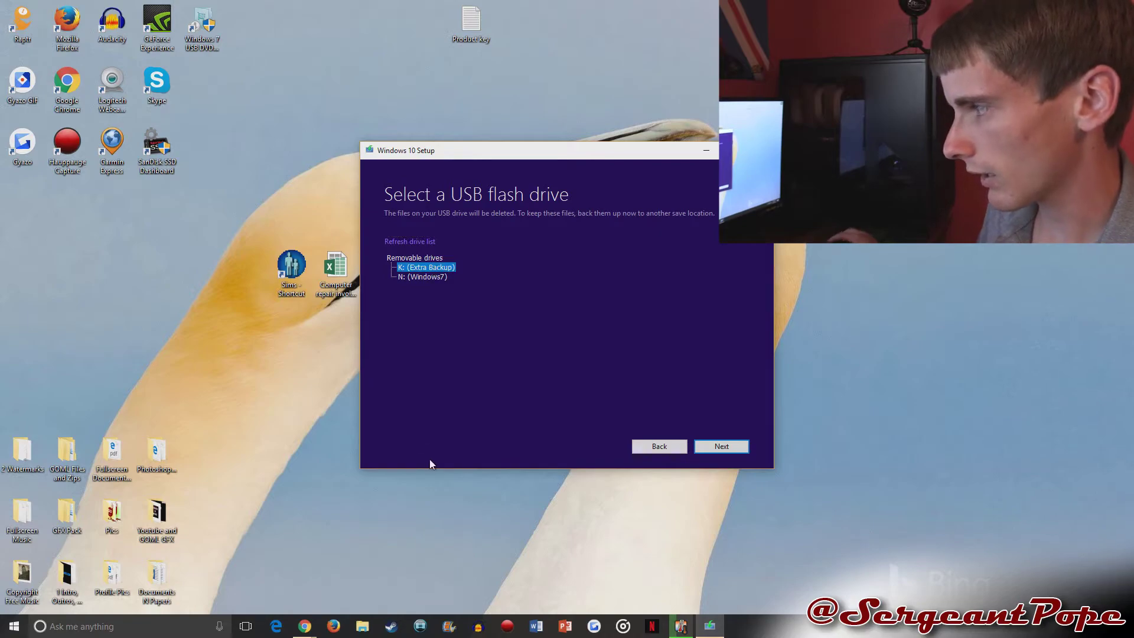
{"action": "left_click", "coordinate": [426, 279]}
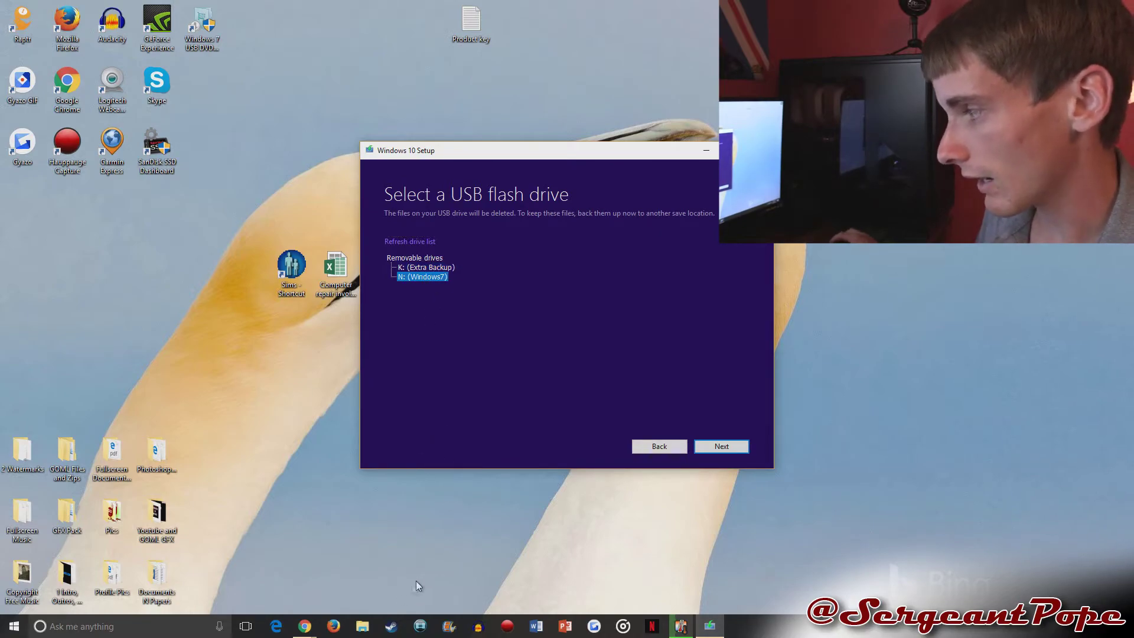
Check the Windows7 (N:) drive in This PC, and create the installation media on it through to finishing the setup tool
{"action": "left_click", "coordinate": [362, 626]}
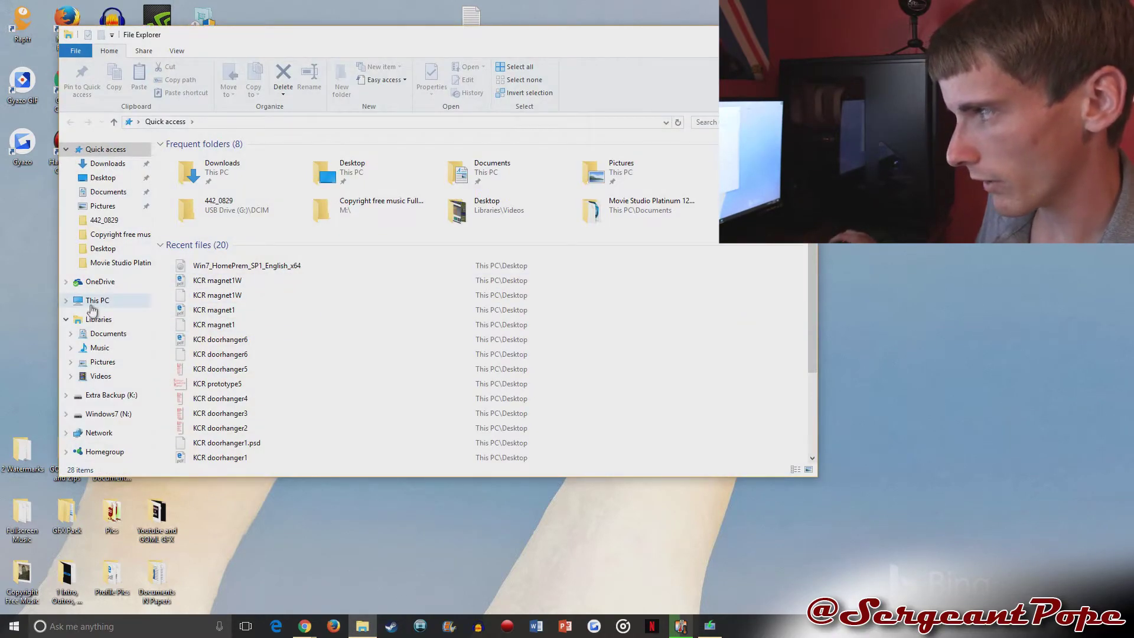
{"action": "left_click", "coordinate": [94, 302]}
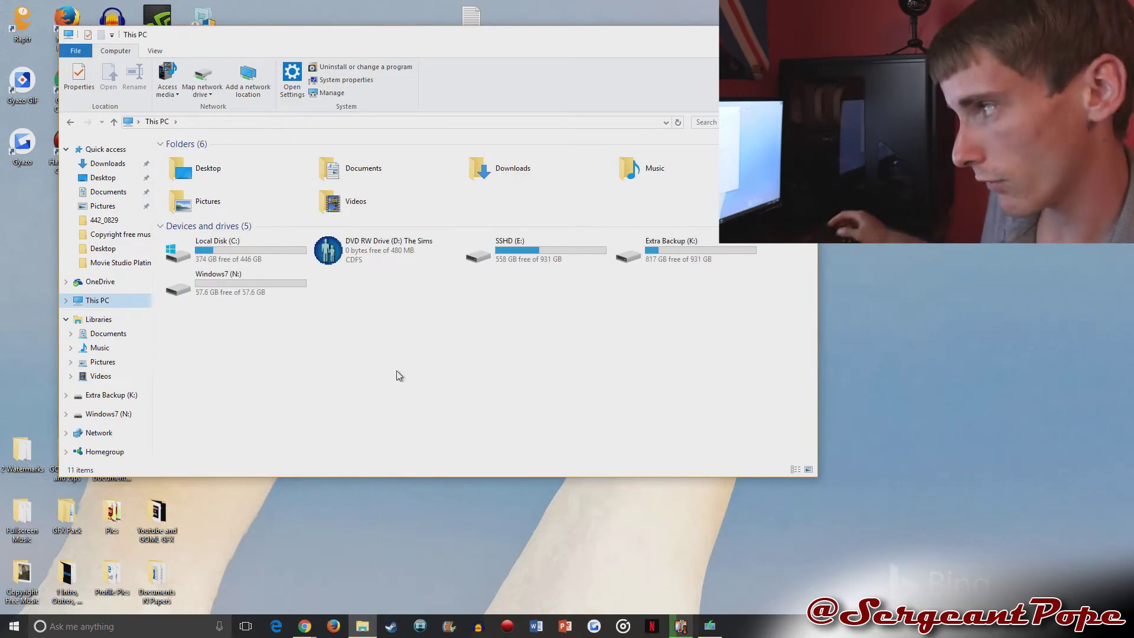
{"action": "left_click", "coordinate": [234, 291]}
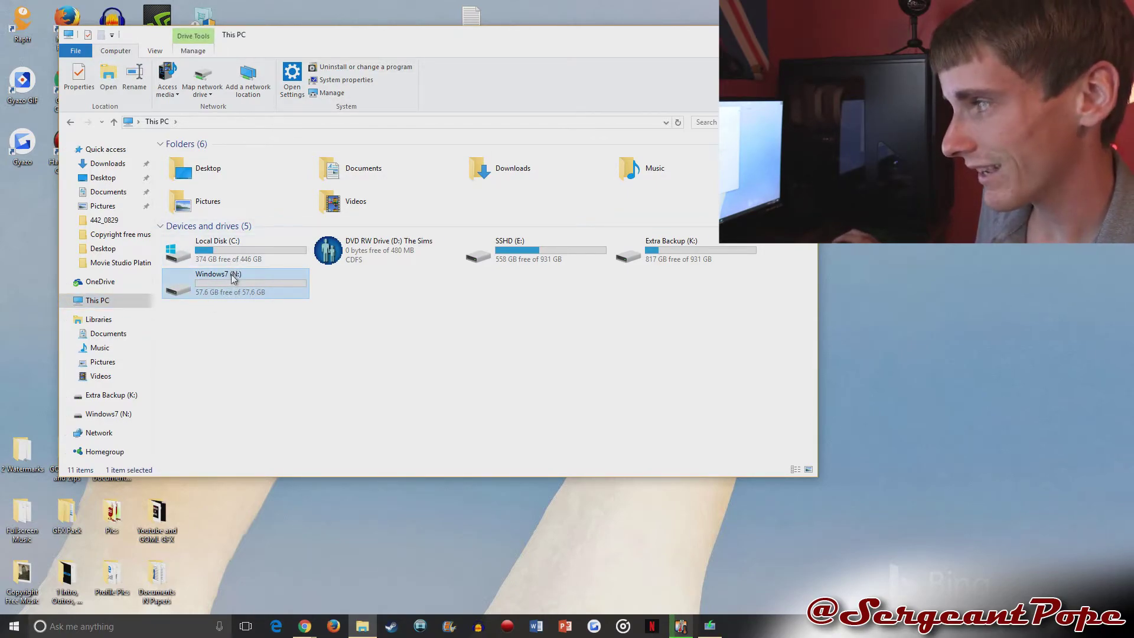
{"action": "key", "text": "alt+F4"}
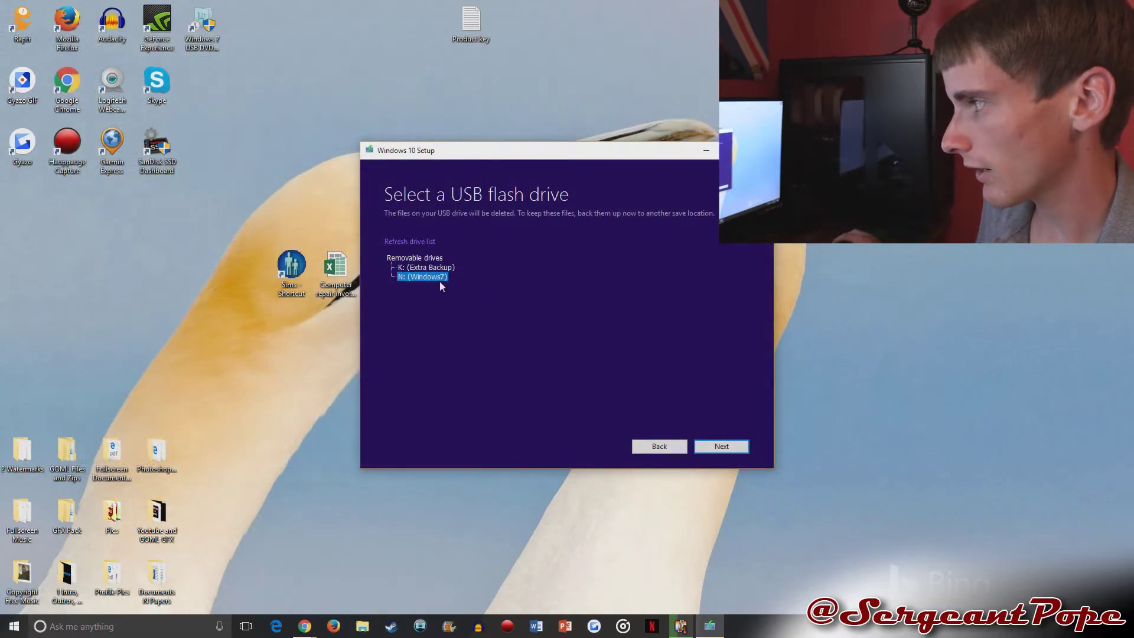
{"action": "left_click", "coordinate": [716, 448]}
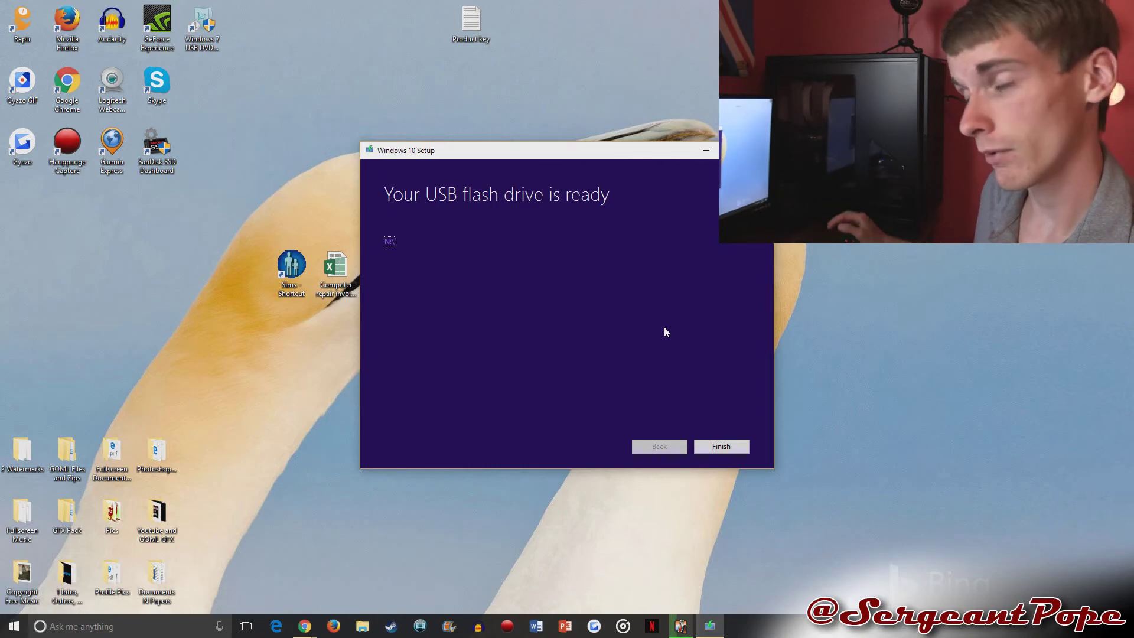
{"action": "left_click", "coordinate": [731, 448]}
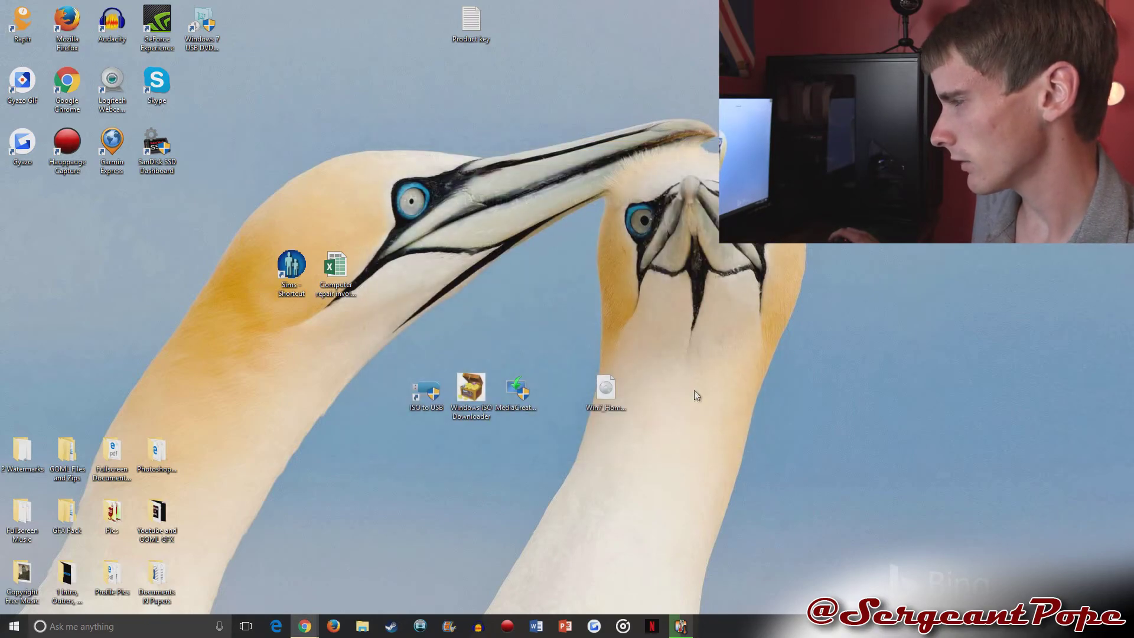
Open the ESD-USB (N:) drive in This PC and run its setup application, allowing it to make changes to the device
{"action": "left_click", "coordinate": [362, 626]}
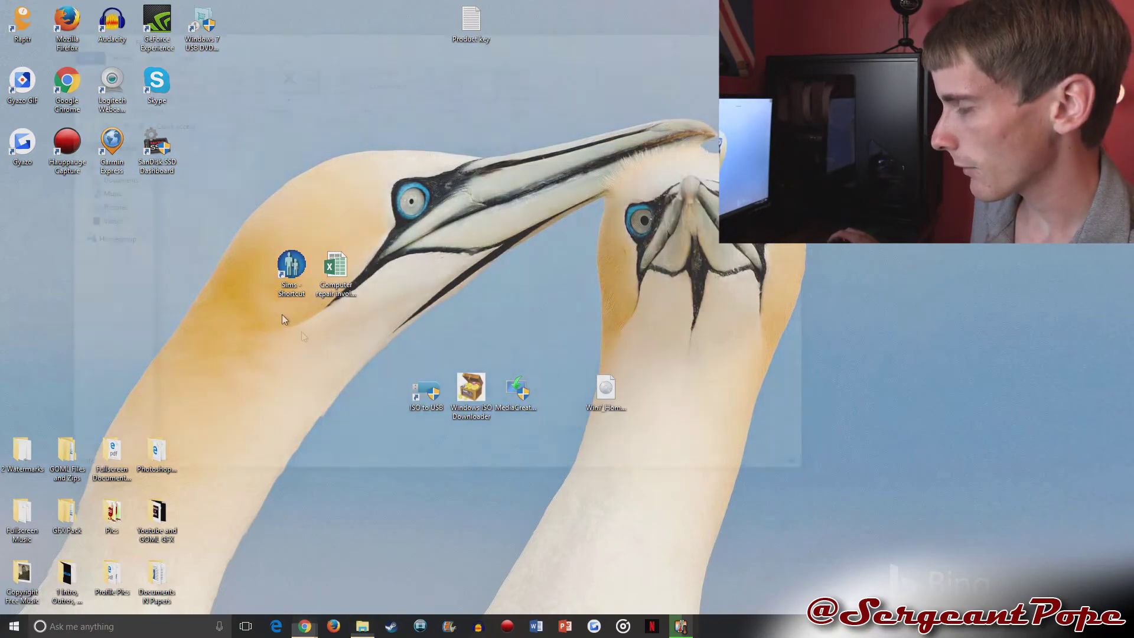
{"action": "left_click", "coordinate": [98, 301]}
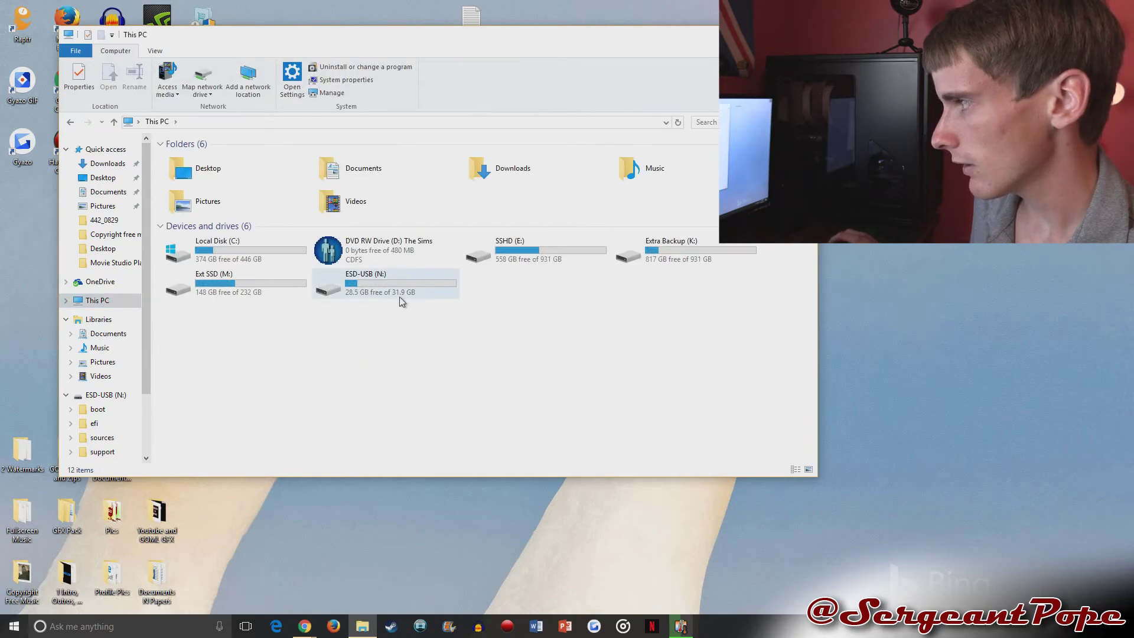
{"action": "double_click", "coordinate": [384, 290]}
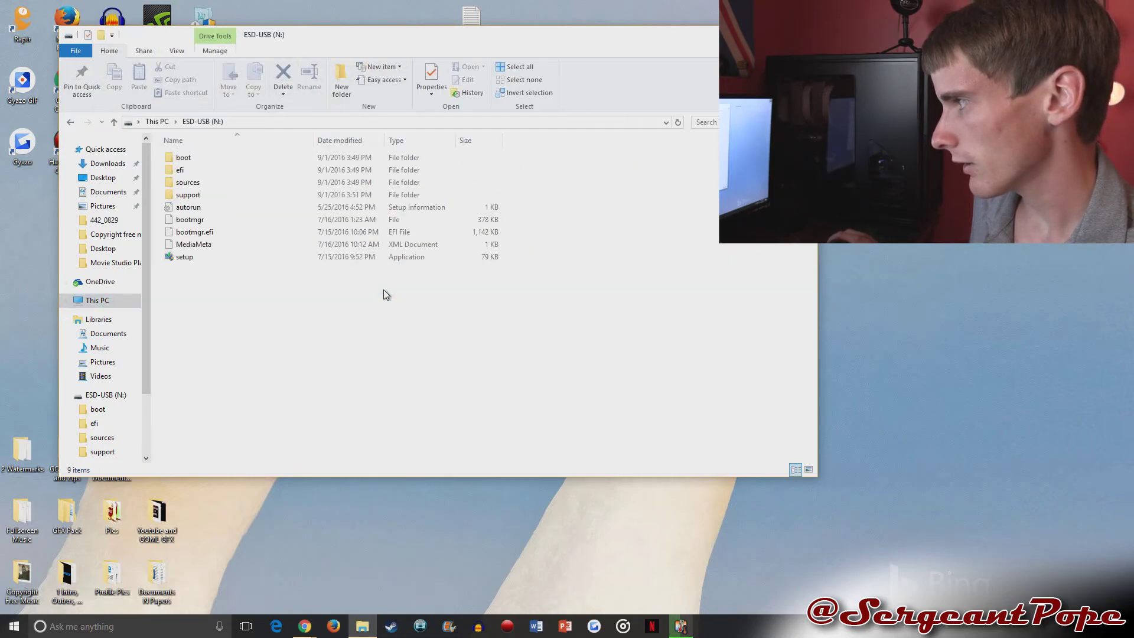
{"action": "left_click", "coordinate": [215, 256]}
{"action": "double_click", "coordinate": [215, 256]}
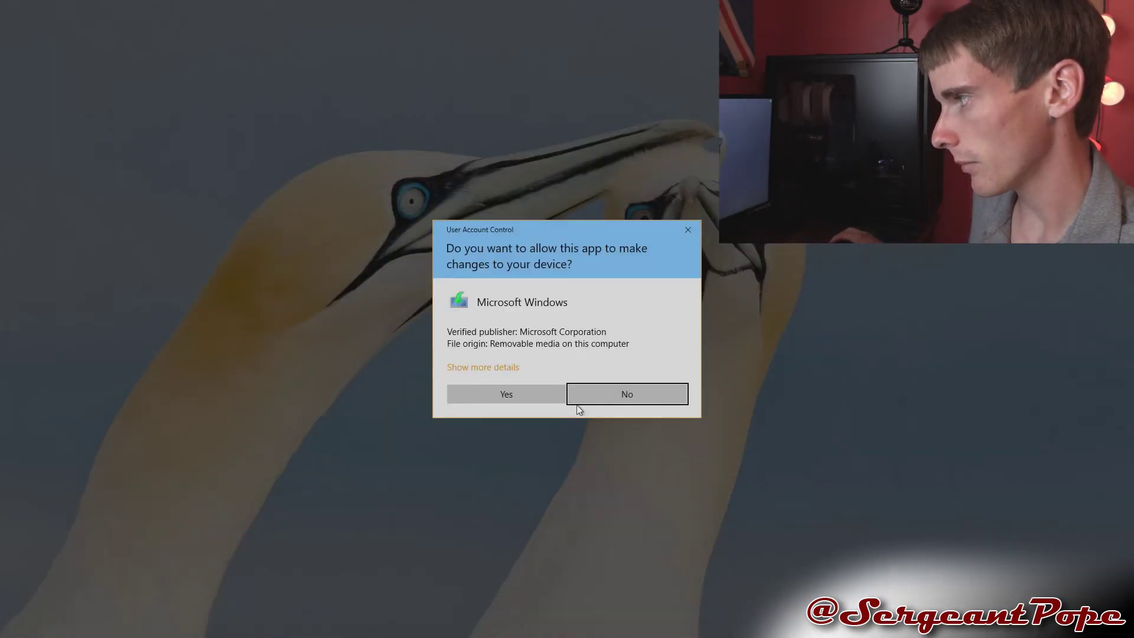
{"action": "left_click", "coordinate": [540, 392]}
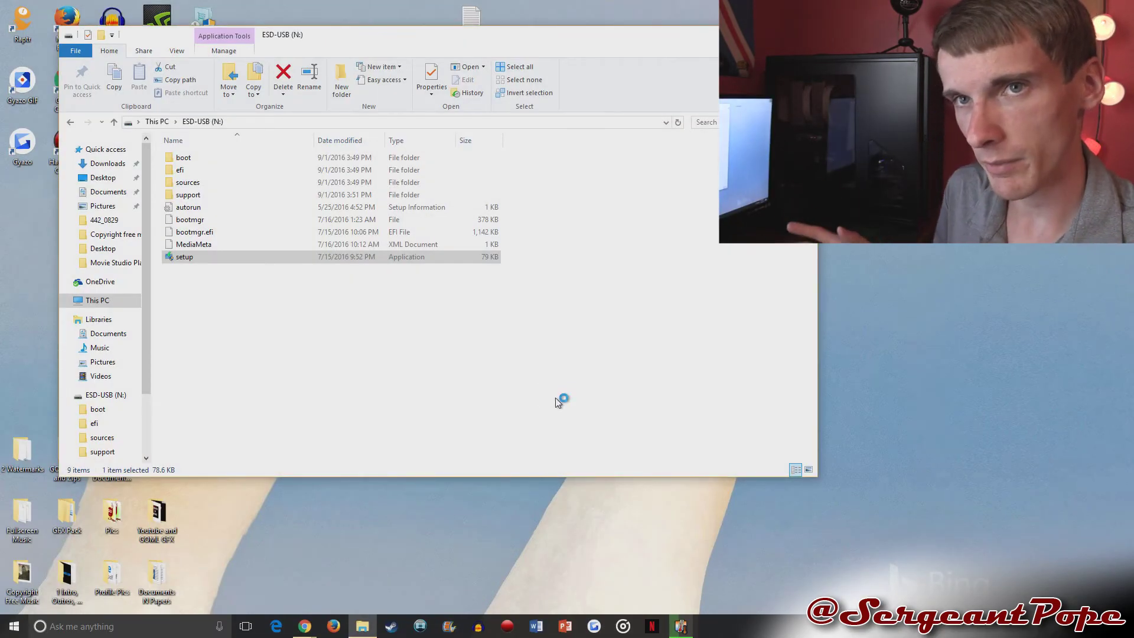